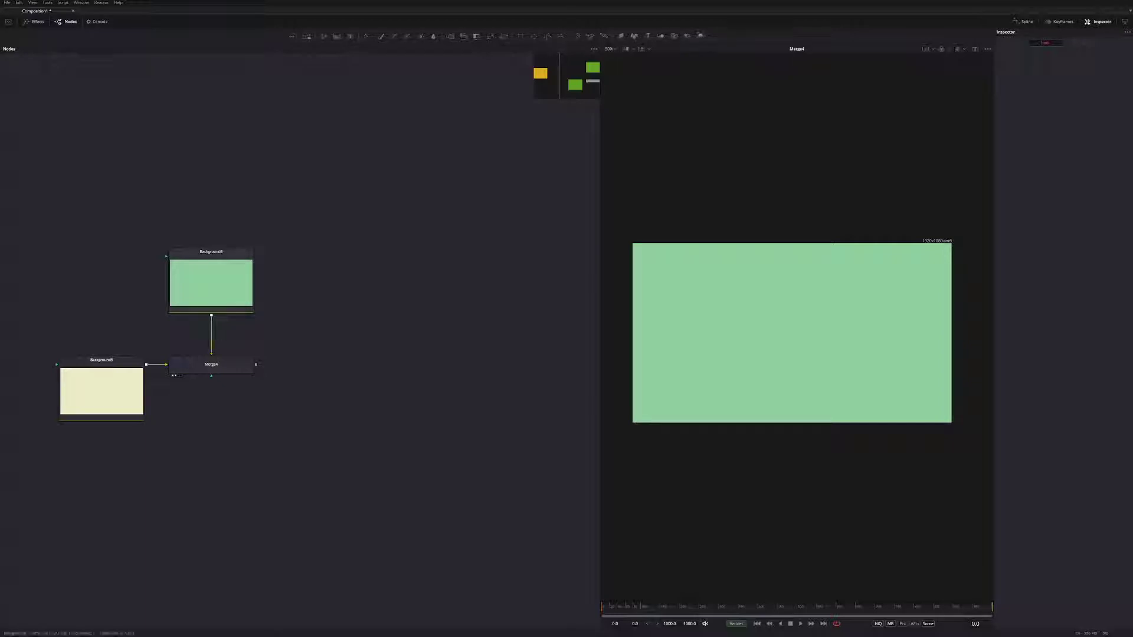
# Add a Polygon mask to Background6 and trace a closed nine-point blob shape in the viewer
pyautogui.click(211, 282)
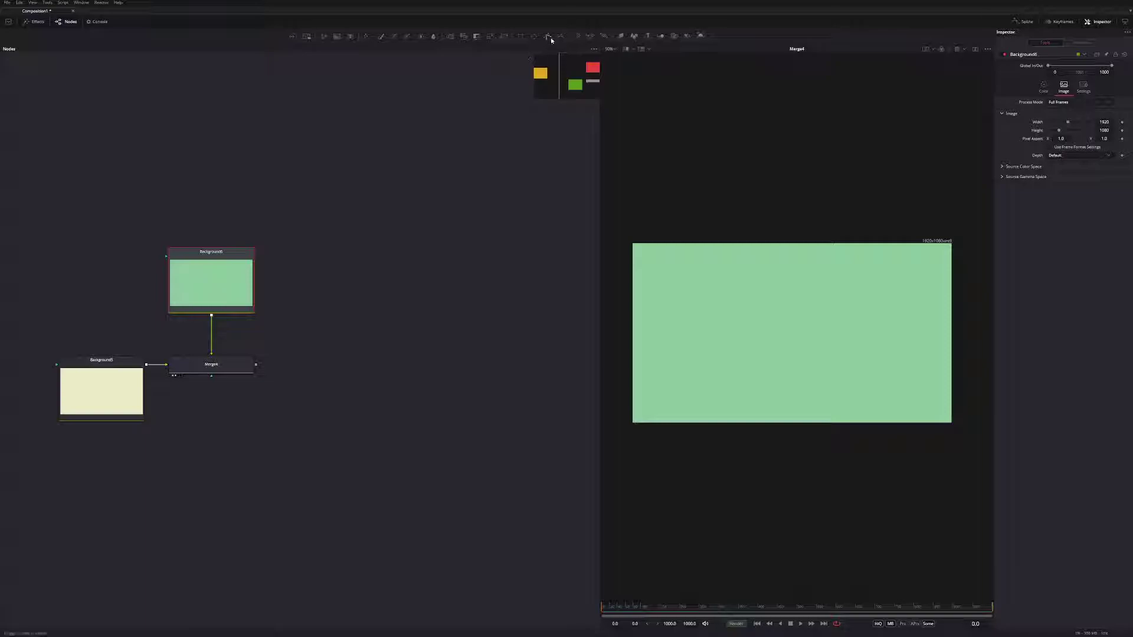
pyautogui.click(548, 37)
pyautogui.click(720, 340)
pyautogui.click(732, 288)
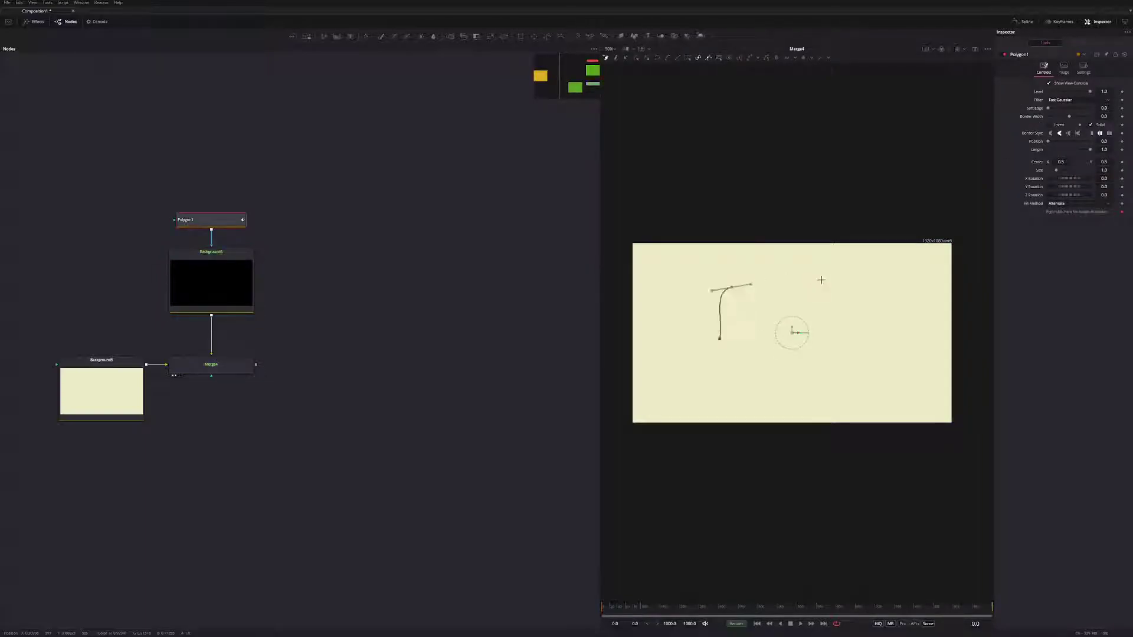
pyautogui.click(842, 297)
pyautogui.click(807, 365)
pyautogui.click(861, 392)
pyautogui.click(755, 393)
pyautogui.click(764, 335)
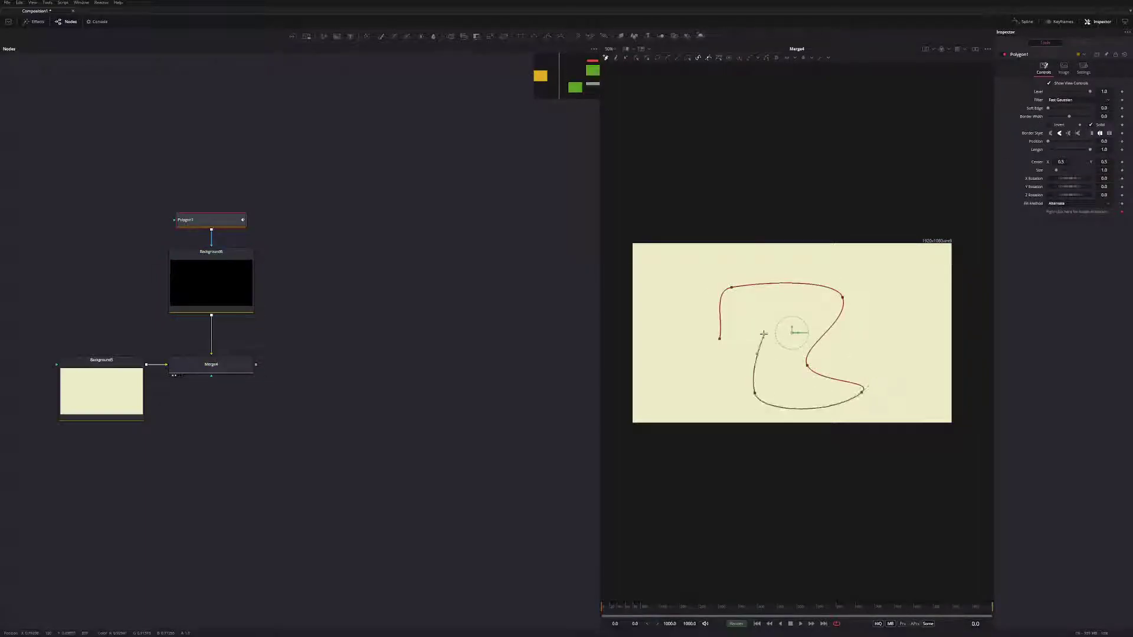
pyautogui.click(726, 373)
pyautogui.click(685, 361)
pyautogui.click(719, 340)
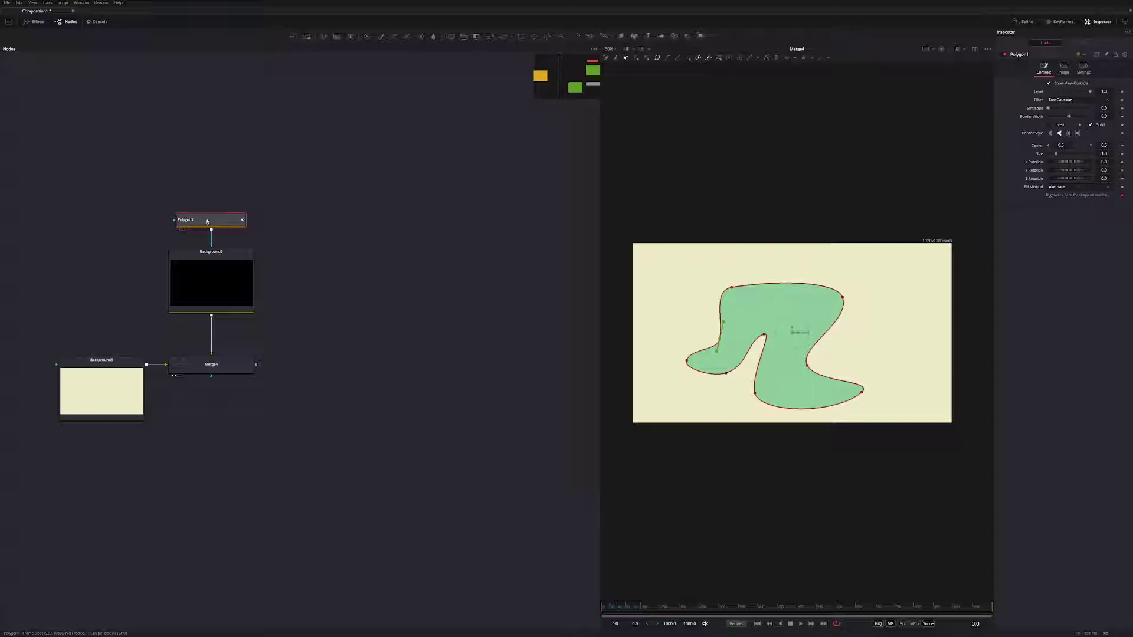
# View Polygon1 on its own and try it as an outline with Solid off and a wider border
pyautogui.moveTo(207, 220); pyautogui.dragTo(774, 190)
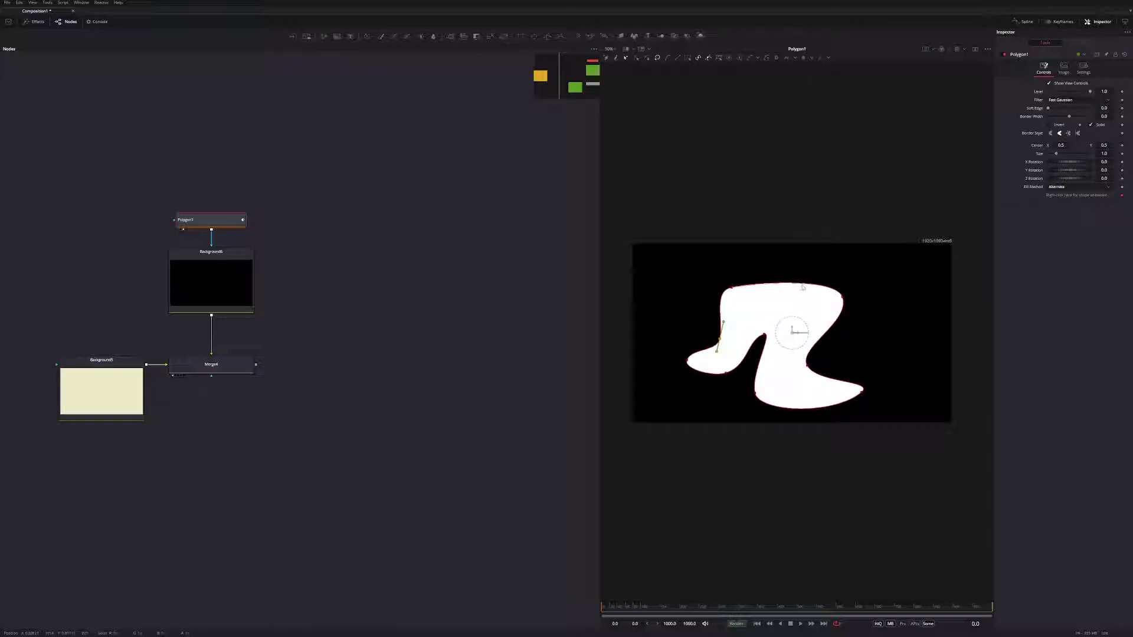
pyautogui.click(1091, 125)
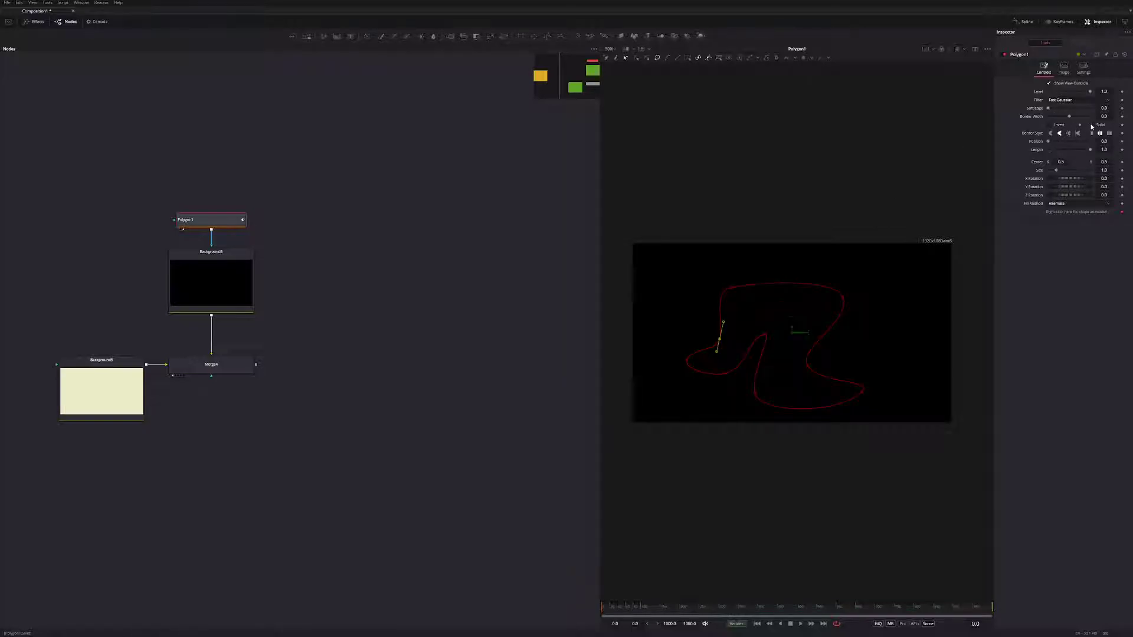
pyautogui.moveTo(1069, 117); pyautogui.dragTo(1072, 118)
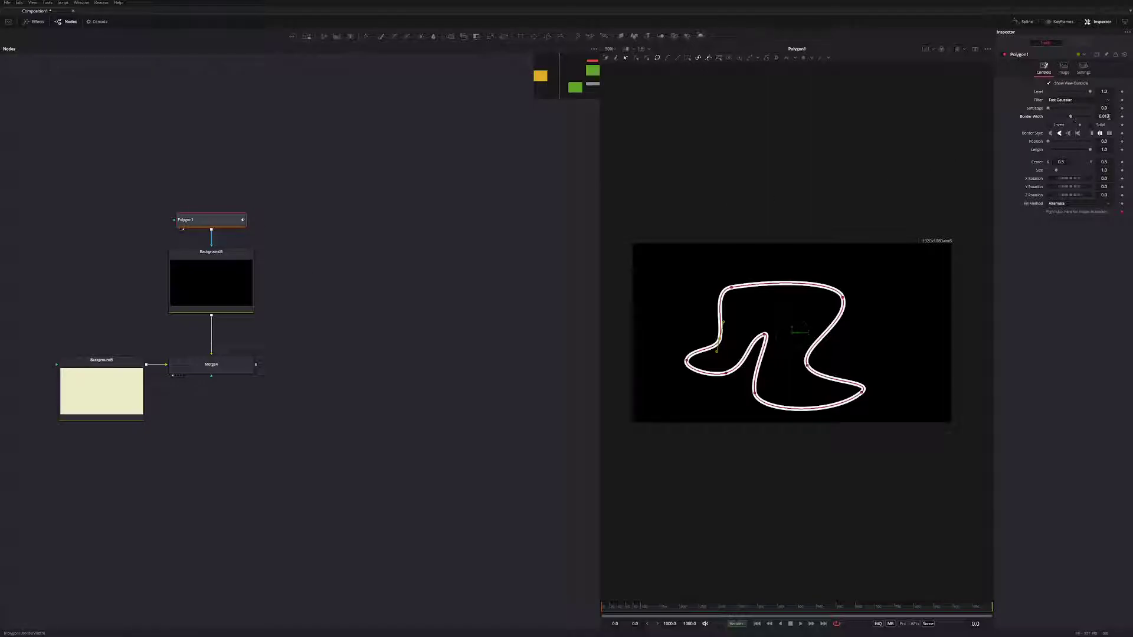
# Set Polygon1's Border Width back to 0.0 and turn Solid back on
pyautogui.doubleClick(1104, 117)
pyautogui.write('0')
pyautogui.press('Return')
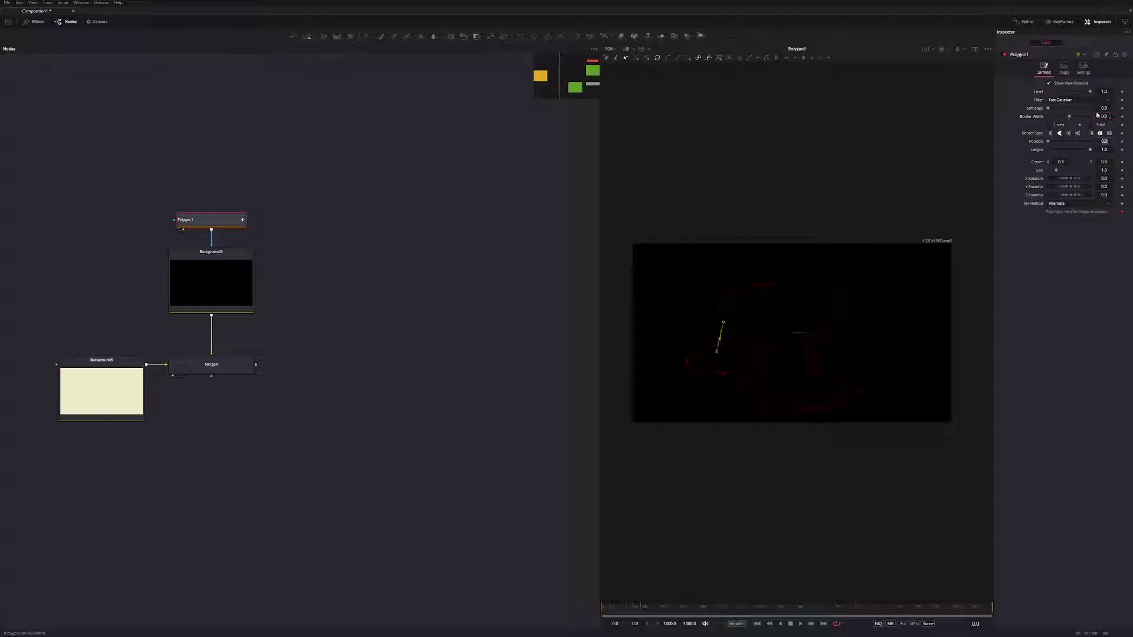
pyautogui.click(1092, 124)
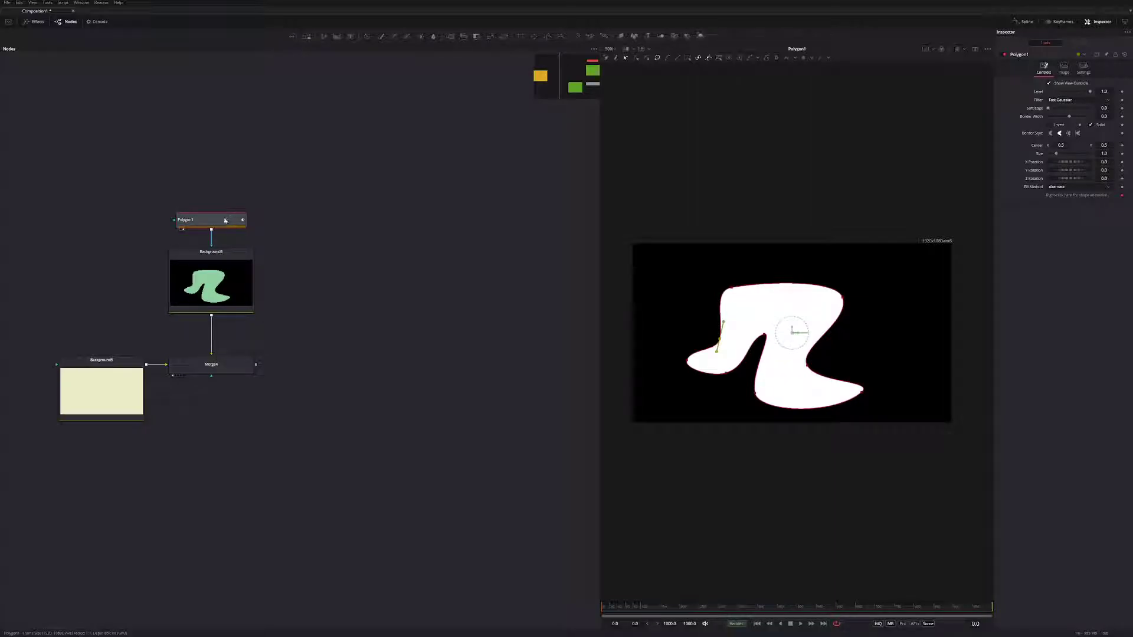
# Deselect Polygon1 and paste a linked instance of it, creating Instance_Polygon1
pyautogui.click(332, 217)
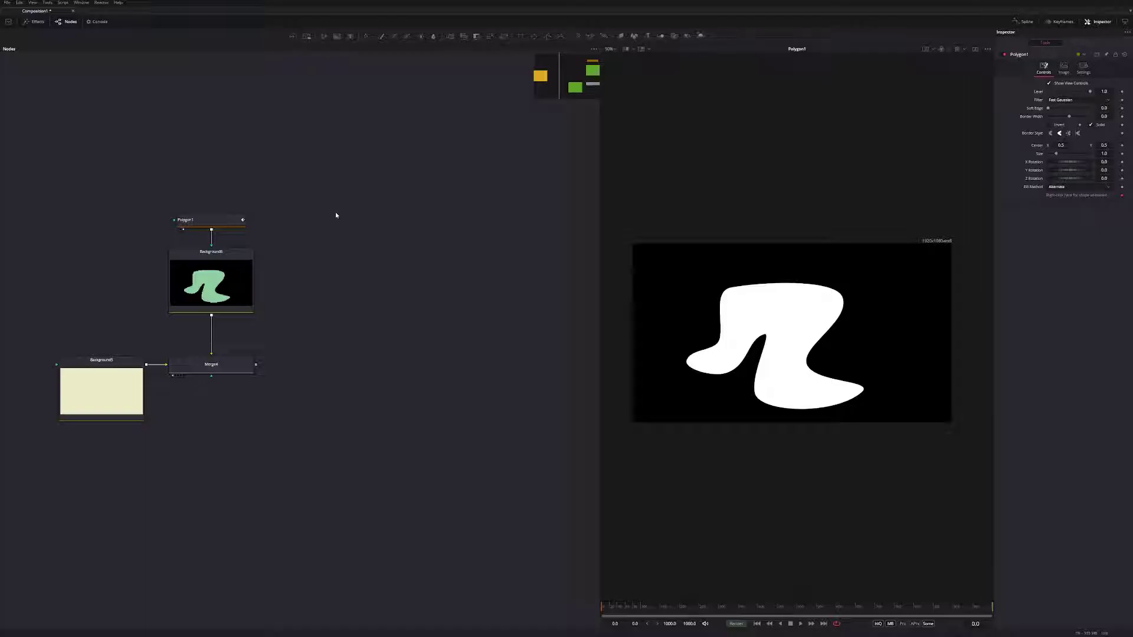
pyautogui.hotkey('ctrl', 'shift', 'v')
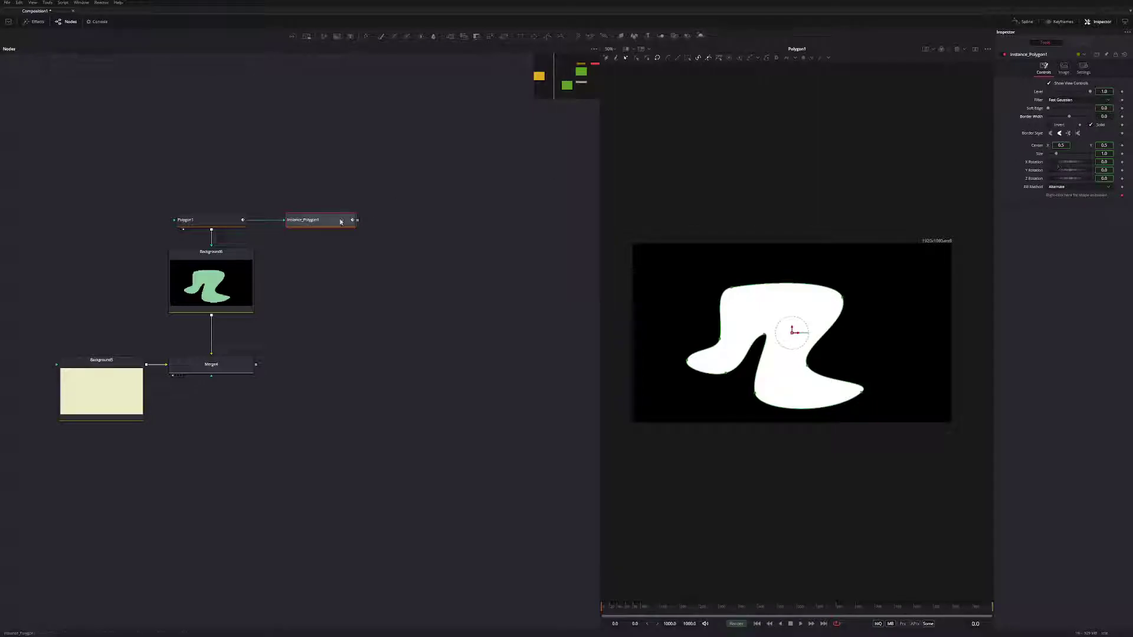
# View Instance_Polygon1 and make it an outline with Solid off and a wider border
pyautogui.press('1')
pyautogui.click(1091, 125)
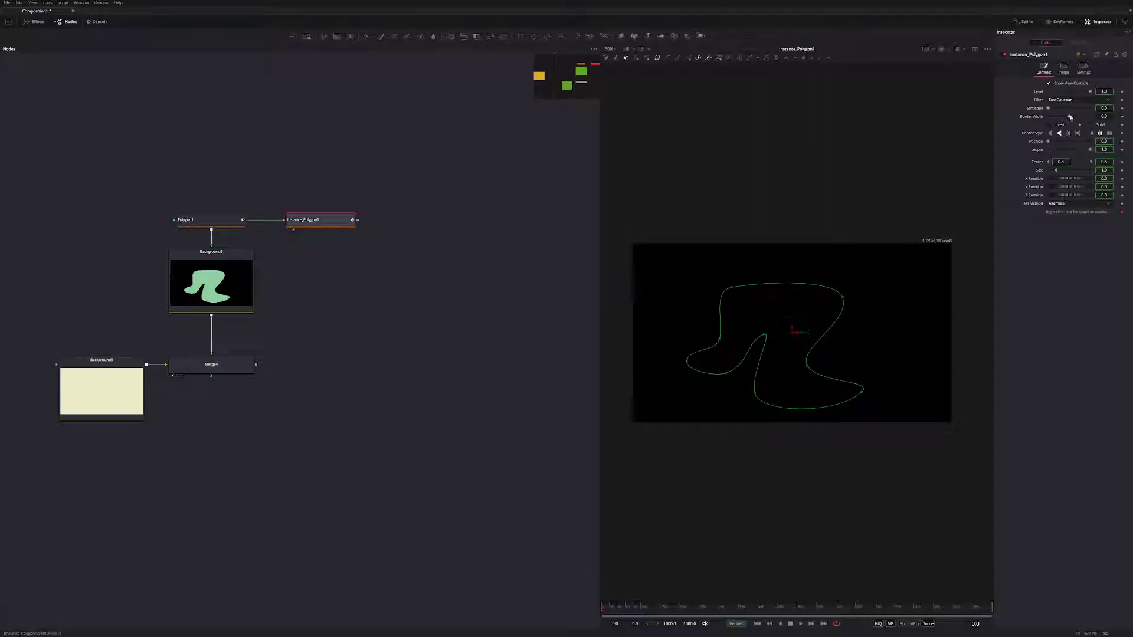
pyautogui.moveTo(1069, 116); pyautogui.dragTo(1073, 118)
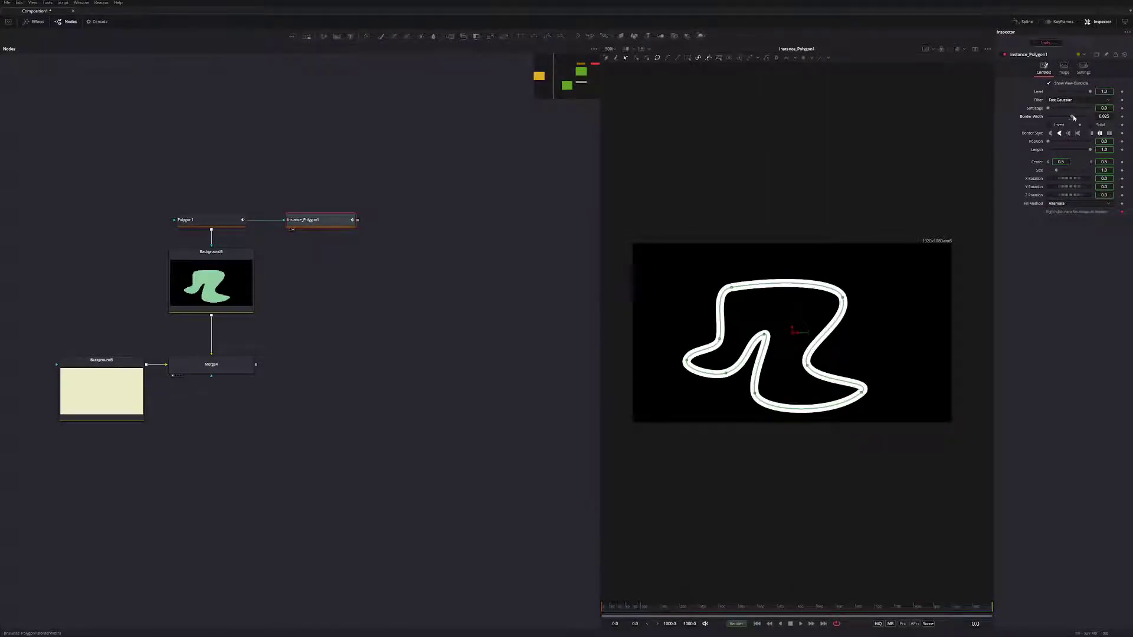
# Duplicate Background6, mask the copy with Instance_Polygon1, and merge it over the composite as Merge5
pyautogui.click(248, 281)
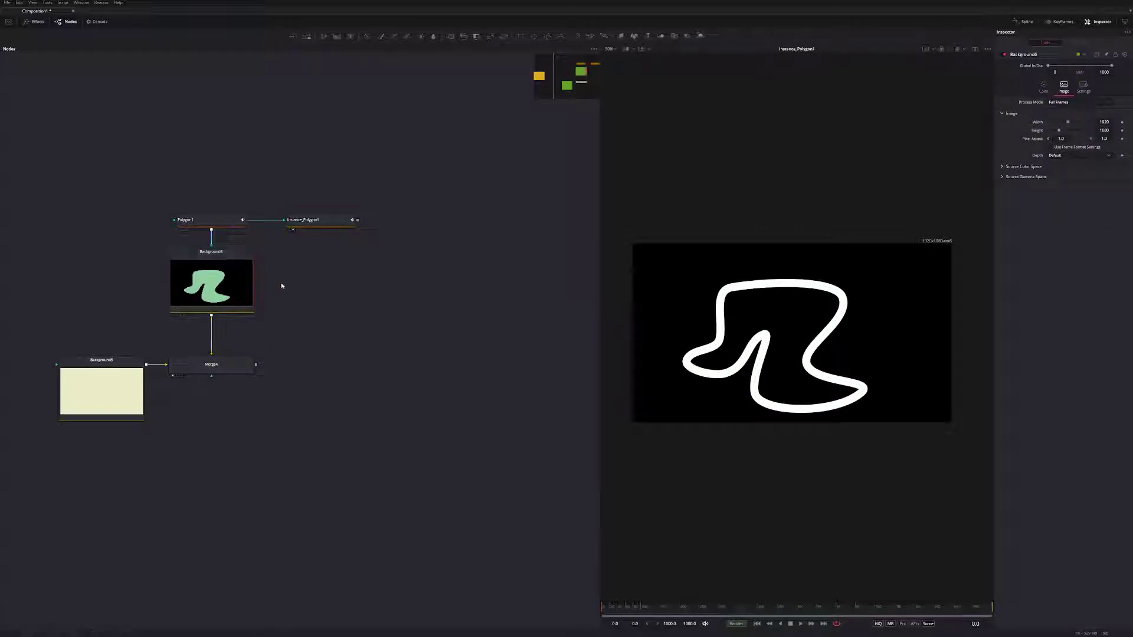
pyautogui.hotkey('ctrl', 'c')
pyautogui.hotkey('ctrl', 'v')
pyautogui.moveTo(282, 286)
pyautogui.mouseDown()
pyautogui.moveTo(289, 298)
pyautogui.moveTo(302, 279)
pyautogui.mouseUp()
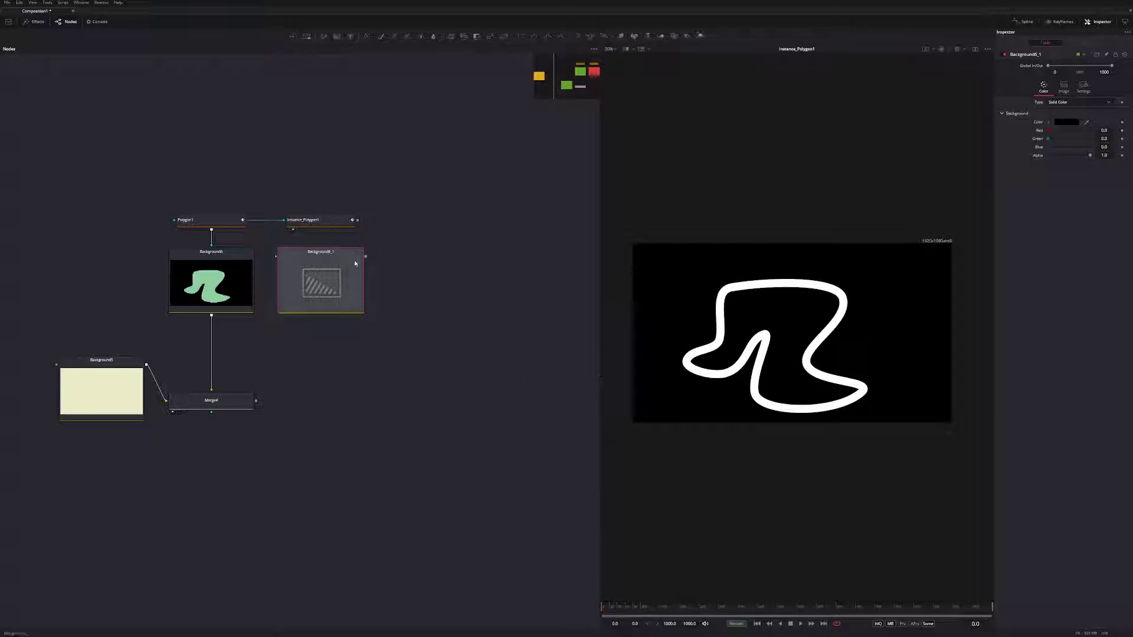
pyautogui.moveTo(357, 222); pyautogui.dragTo(322, 275)
pyautogui.moveTo(335, 378); pyautogui.dragTo(767, 165)
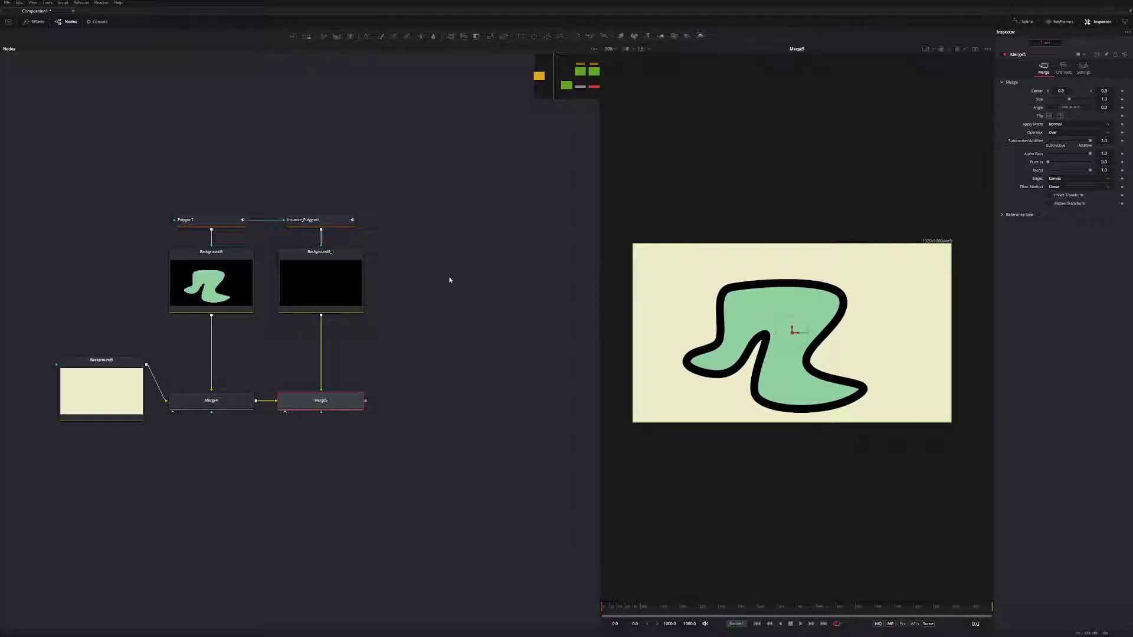
# Move Polygon1's top-left point down and right, then widen Instance_Polygon1's border to about 0.032
pyautogui.click(296, 189)
pyautogui.click(201, 221)
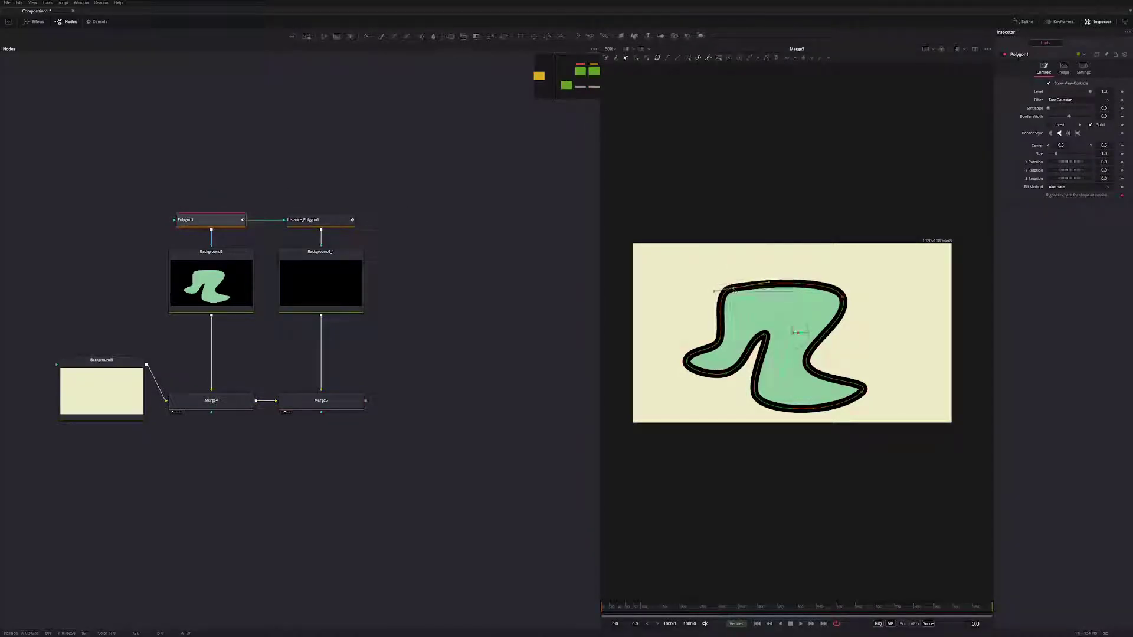
pyautogui.moveTo(720, 285); pyautogui.dragTo(811, 258)
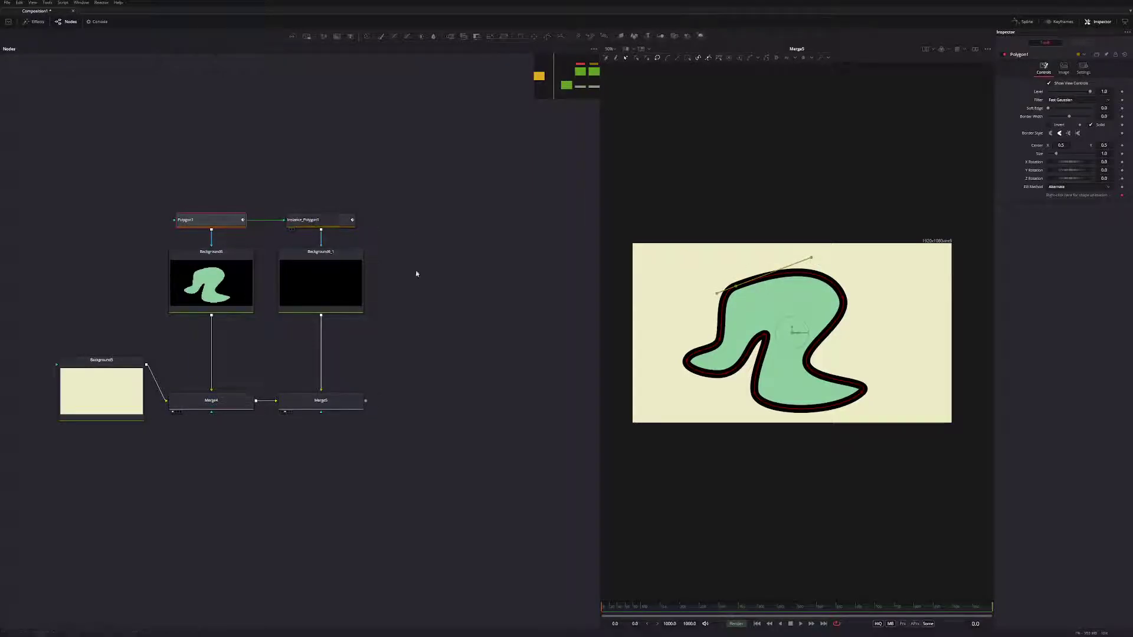
pyautogui.click(344, 222)
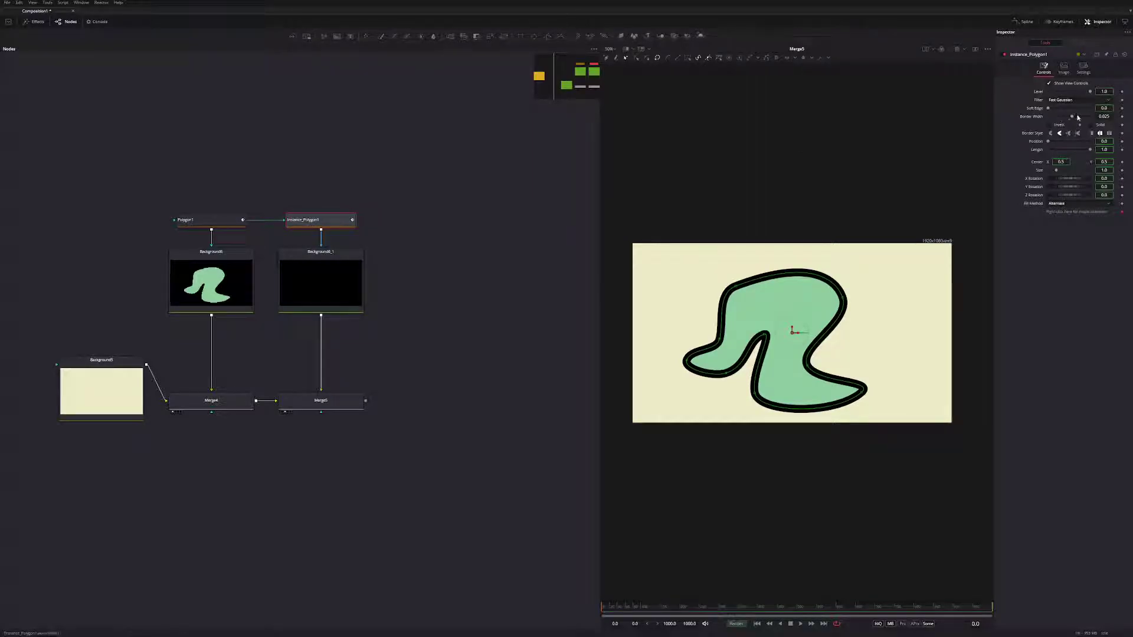
pyautogui.moveTo(1077, 118); pyautogui.dragTo(1073, 118)
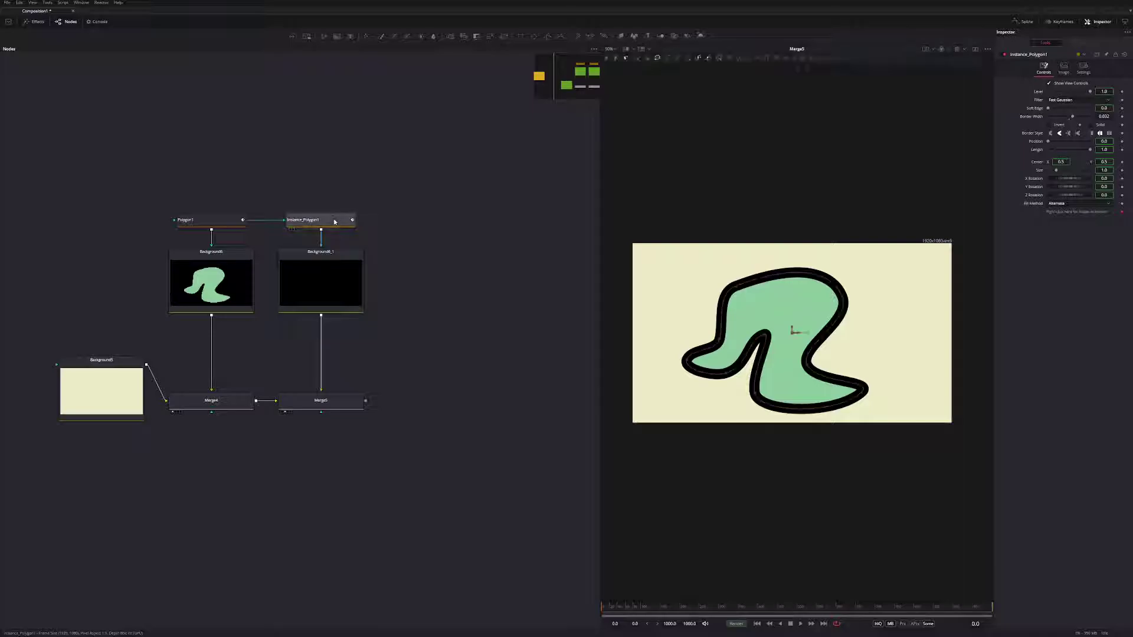
# Copy Polygon1, paste it as a linked Instance_Polygon1_1, and drag that node above the graph
pyautogui.click(418, 225)
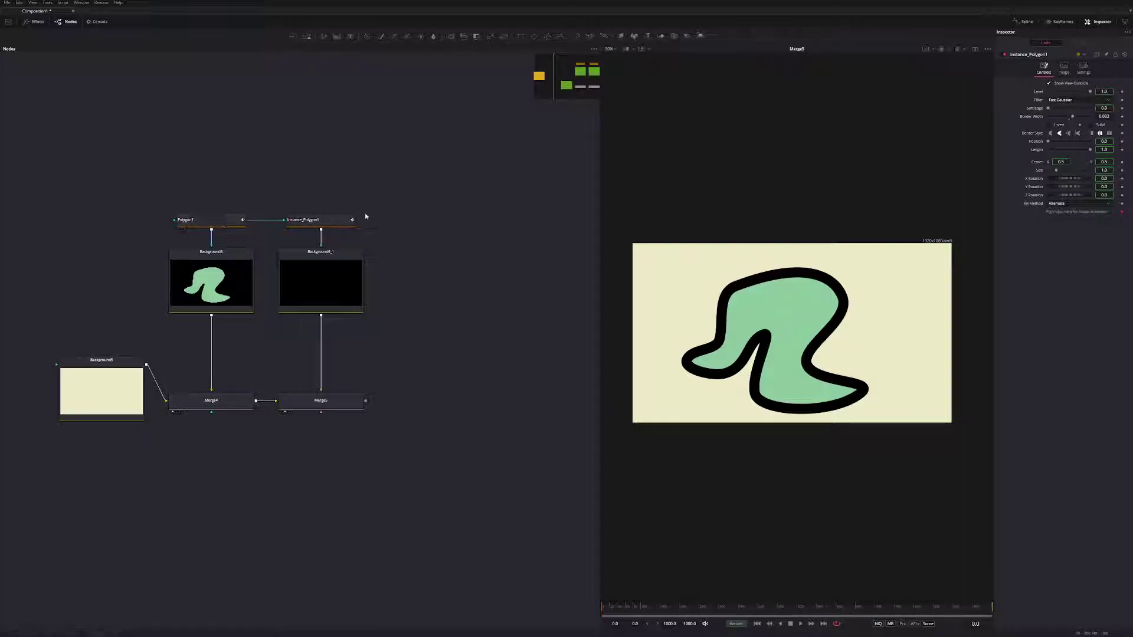
pyautogui.click(224, 225)
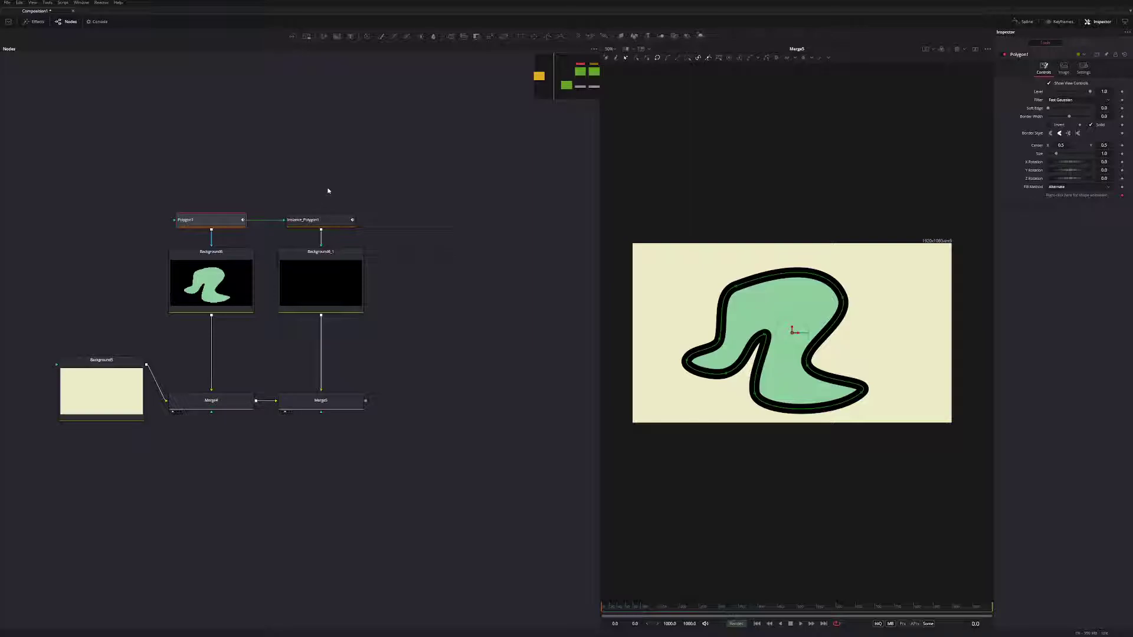
pyautogui.click(416, 207)
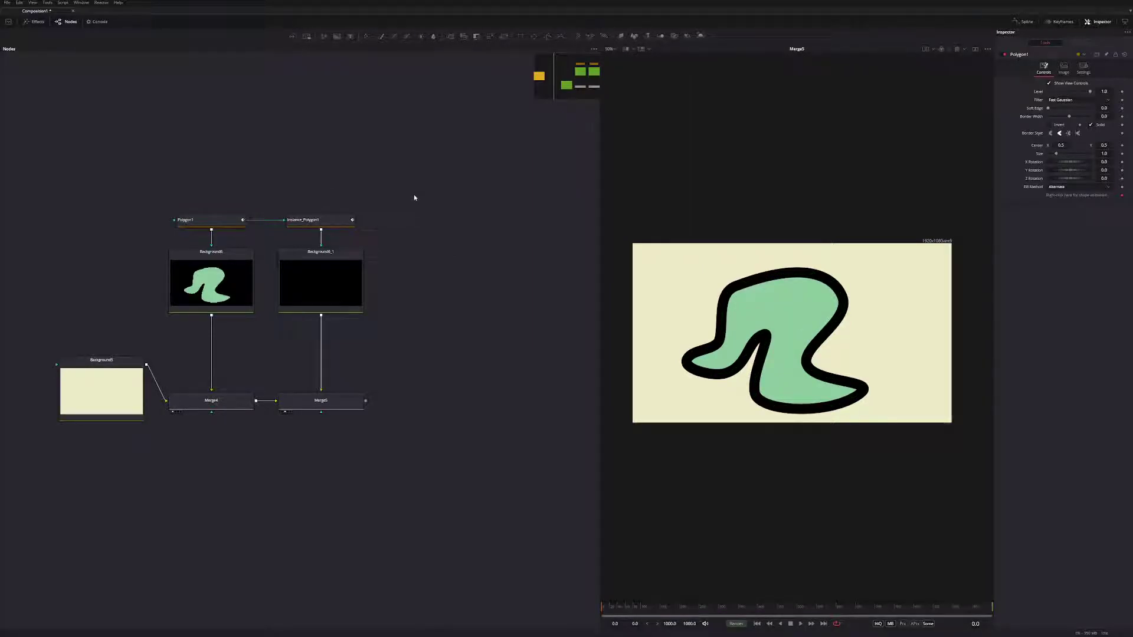
pyautogui.hotkey('ctrl', 'shift', 'v')
pyautogui.moveTo(428, 223); pyautogui.dragTo(432, 188)
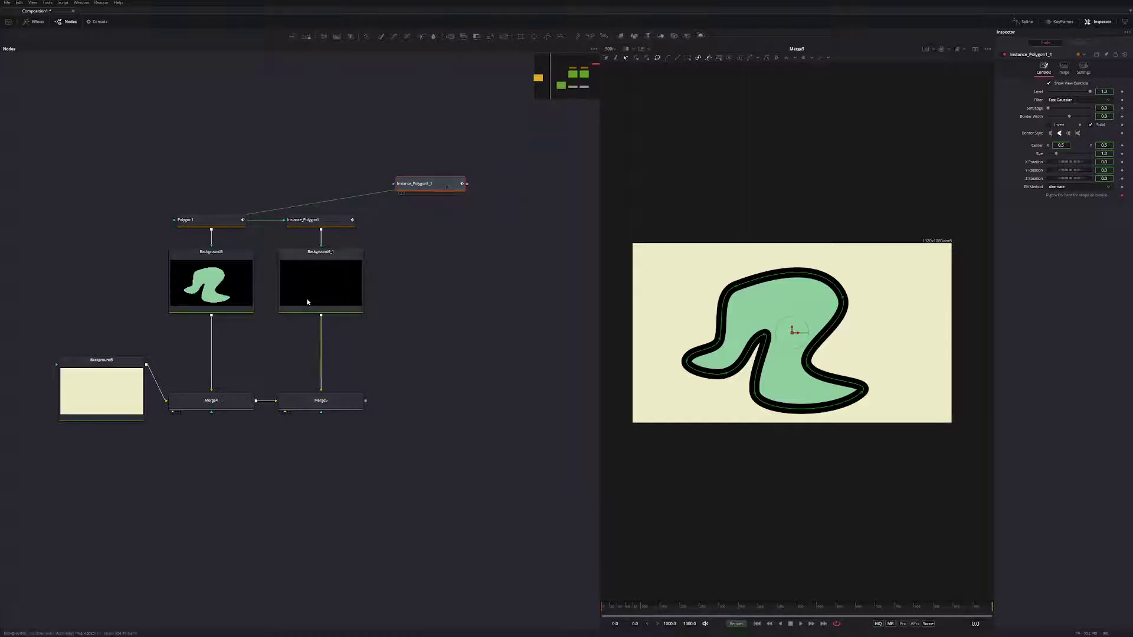
# Duplicate Background6_1 as Background6_1_1 and connect Instance_Polygon1_1 to its mask input
pyautogui.click(356, 307)
pyautogui.hotkey('ctrl', 'c')
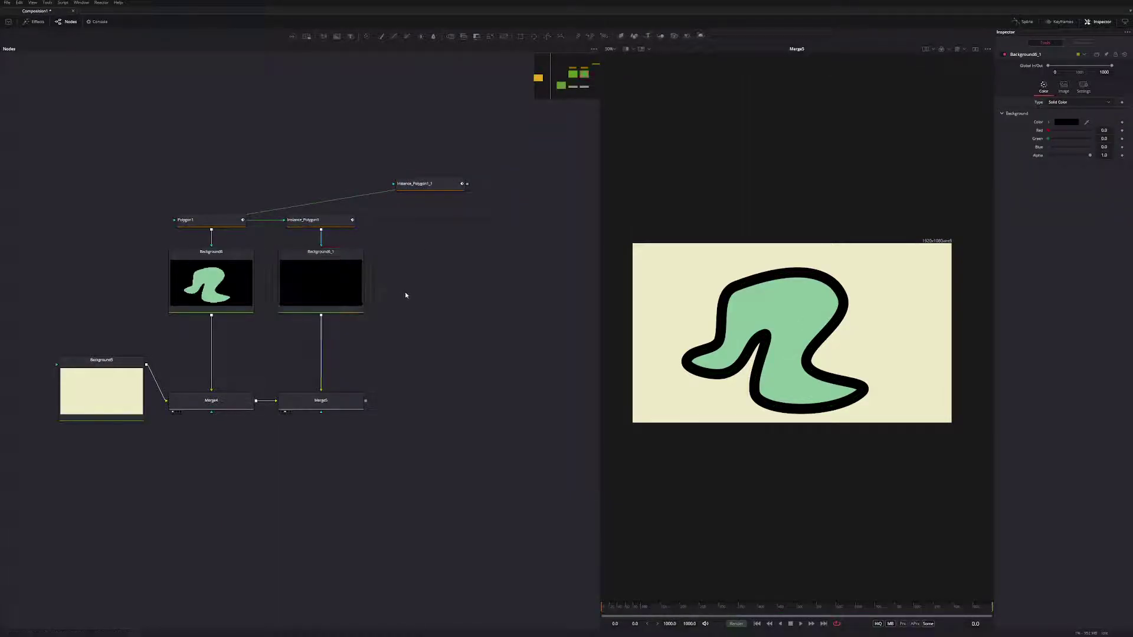
pyautogui.hotkey('ctrl', 'v')
pyautogui.moveTo(388, 318); pyautogui.dragTo(446, 282)
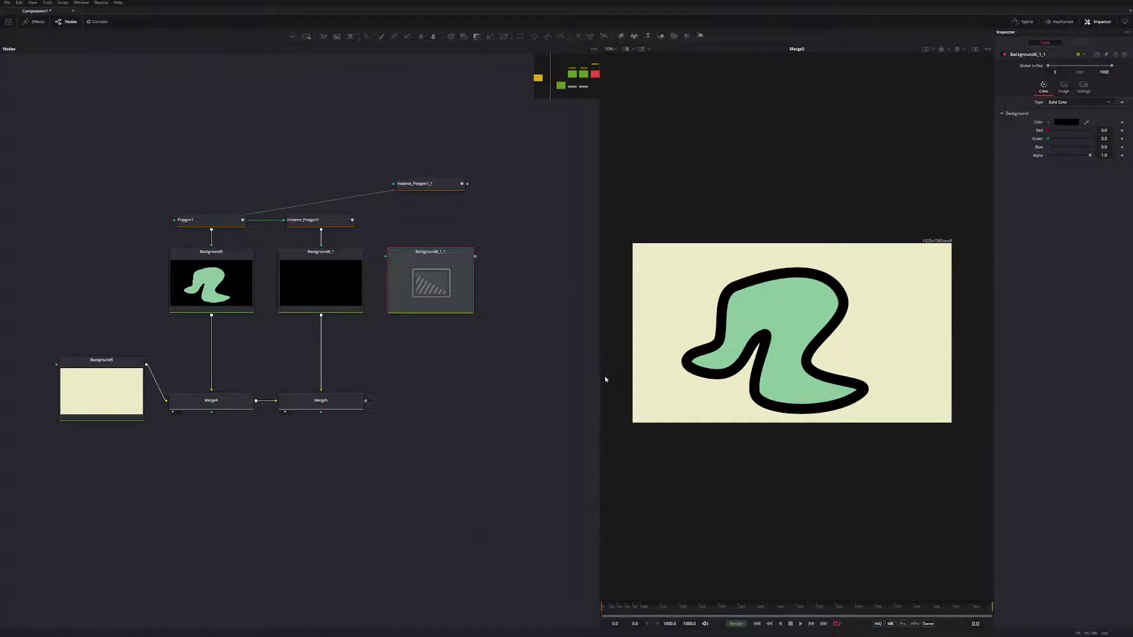
pyautogui.moveTo(467, 184); pyautogui.dragTo(366, 402)
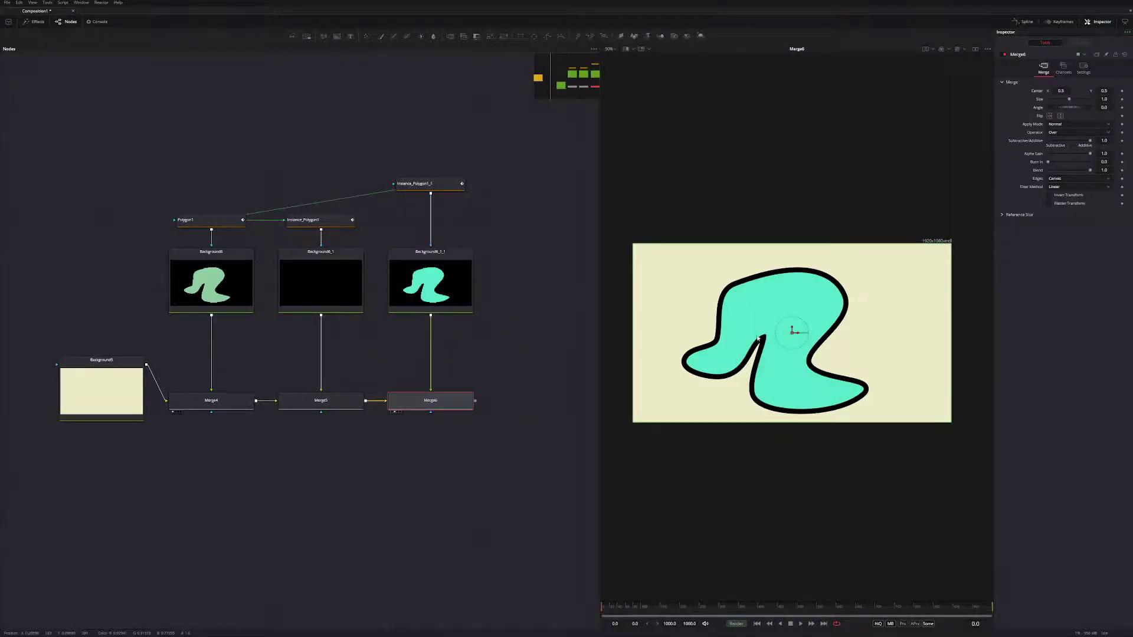
pyautogui.click(441, 185)
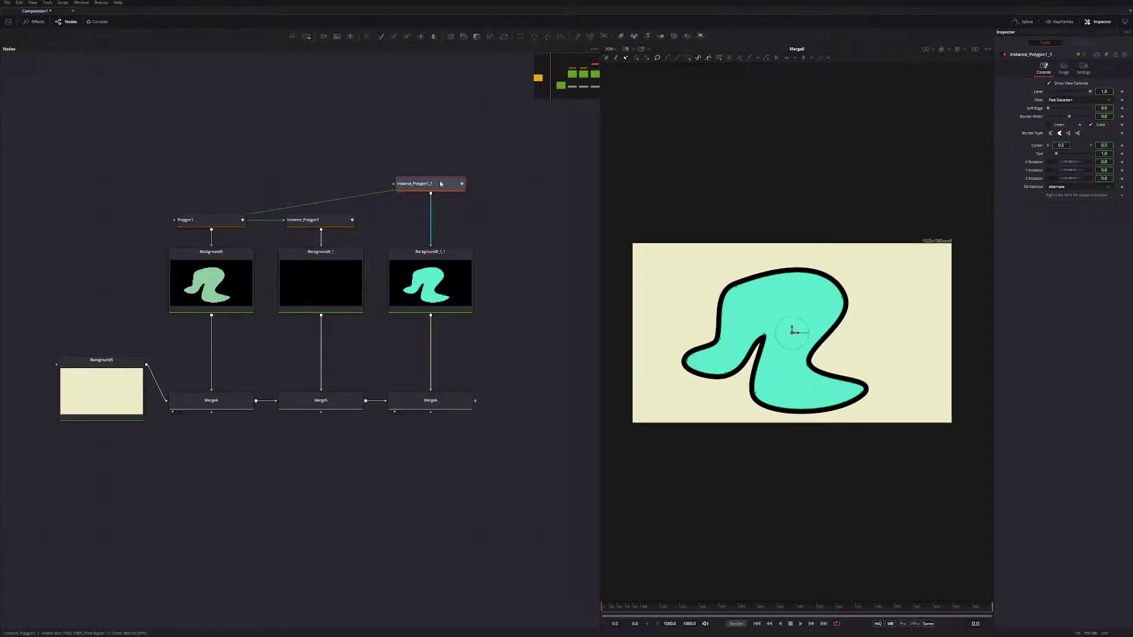
# Turn Instance_Polygon1_1 into an outline with Border Width about 0.016, then view Merge6
pyautogui.press('1')
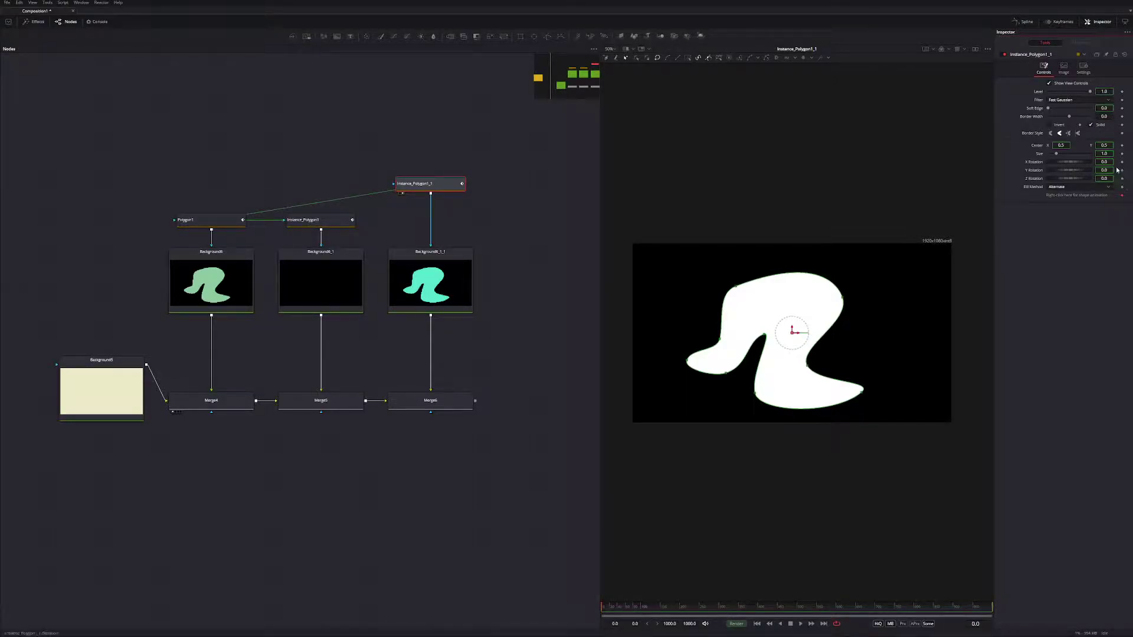
pyautogui.click(1091, 125)
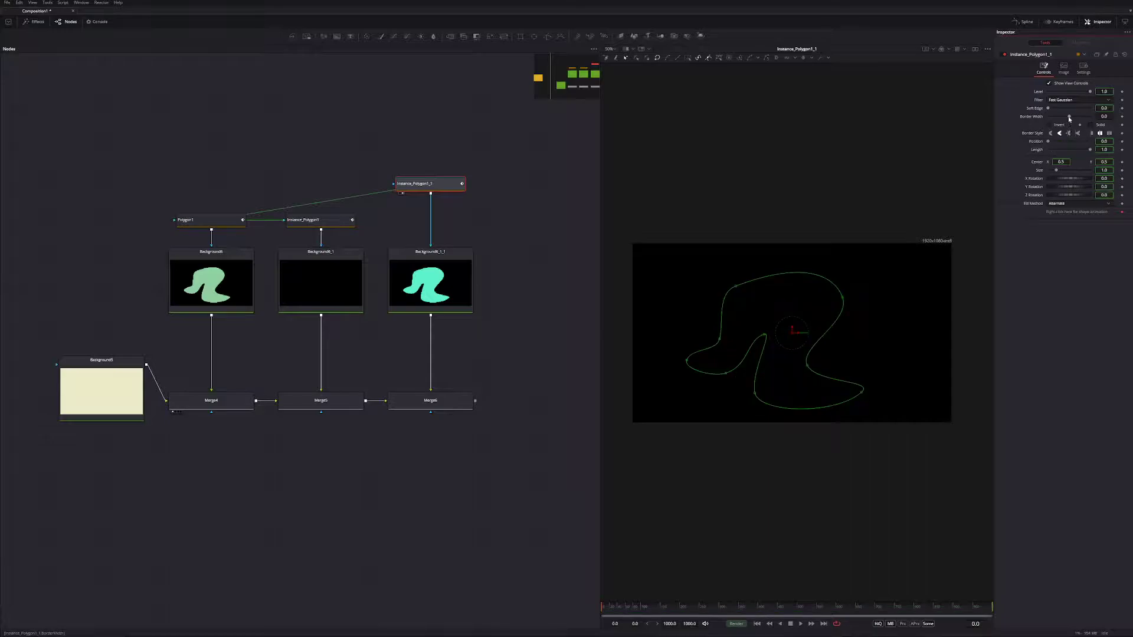
pyautogui.moveTo(1070, 116); pyautogui.dragTo(1072, 118)
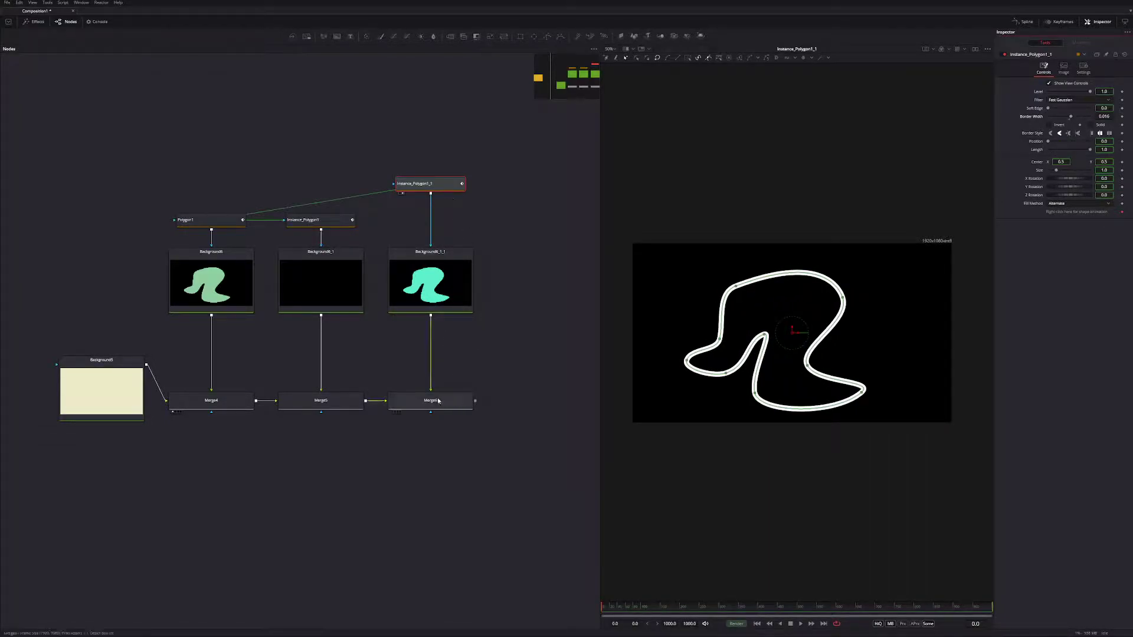
pyautogui.press('1')
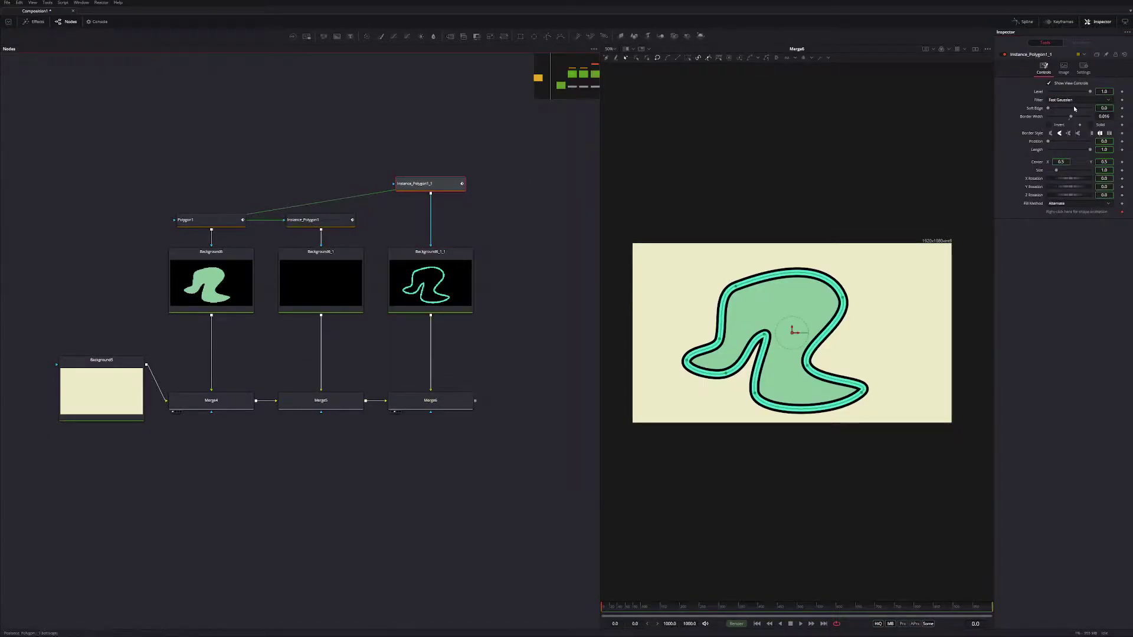
# Thin the cyan stroke to 0.01, widen Instance_Polygon1's border to 0.044, and pull out the blob's right point
pyautogui.moveTo(1076, 116); pyautogui.dragTo(1070, 116)
pyautogui.click(316, 221)
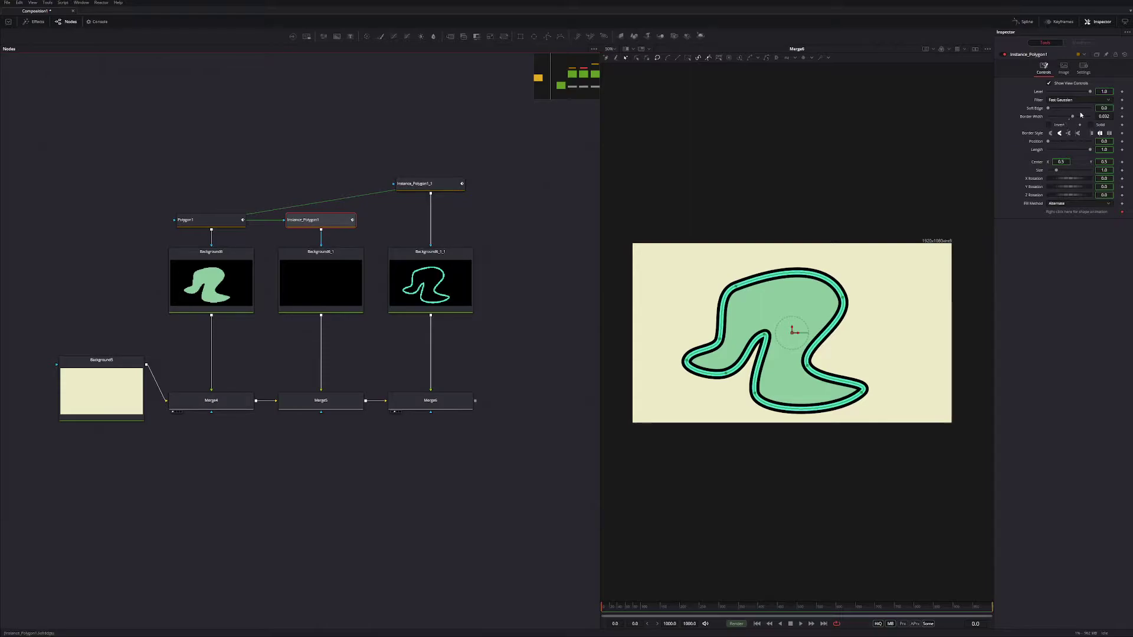
pyautogui.moveTo(1072, 116); pyautogui.dragTo(1074, 116)
pyautogui.moveTo(844, 299)
pyautogui.mouseDown()
pyautogui.moveTo(874, 313)
pyautogui.moveTo(888, 292)
pyautogui.moveTo(855, 319)
pyautogui.moveTo(879, 307)
pyautogui.moveTo(850, 354)
pyautogui.moveTo(805, 324)
pyautogui.moveTo(827, 284)
pyautogui.moveTo(831, 293)
pyautogui.mouseUp()
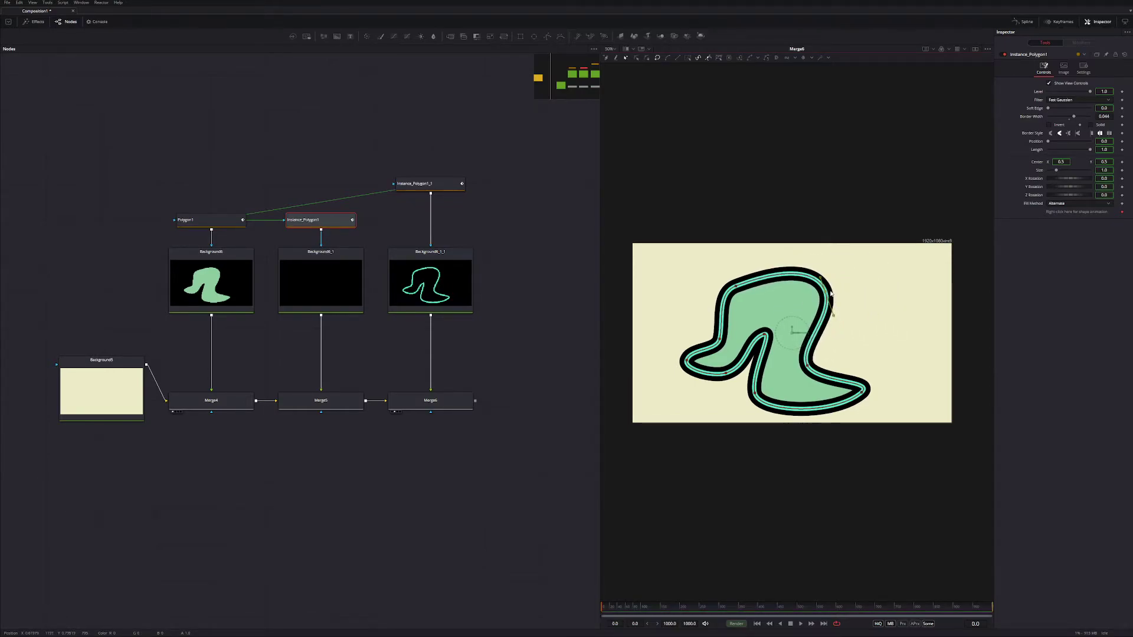